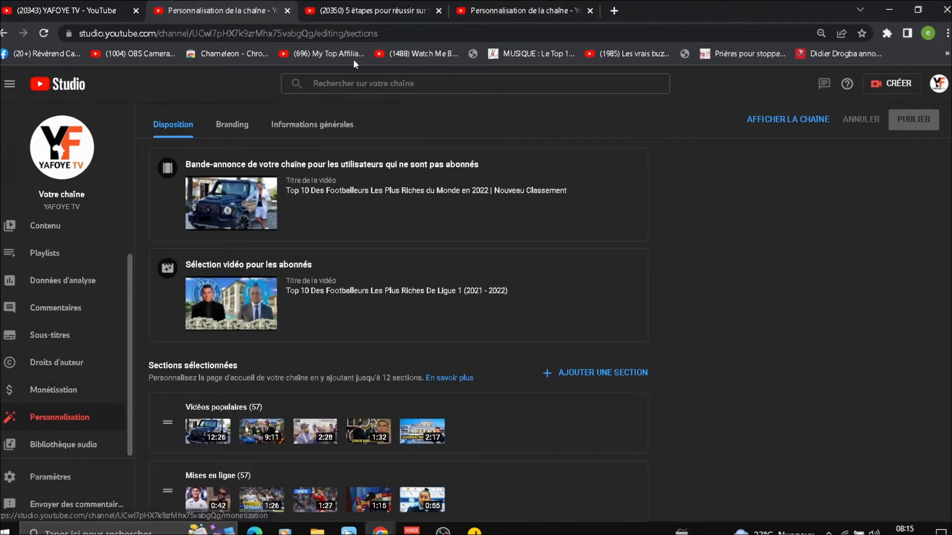
Step: Open YouTube Studio for the YAFOYE TV channel from its public channel page
click(370, 10)
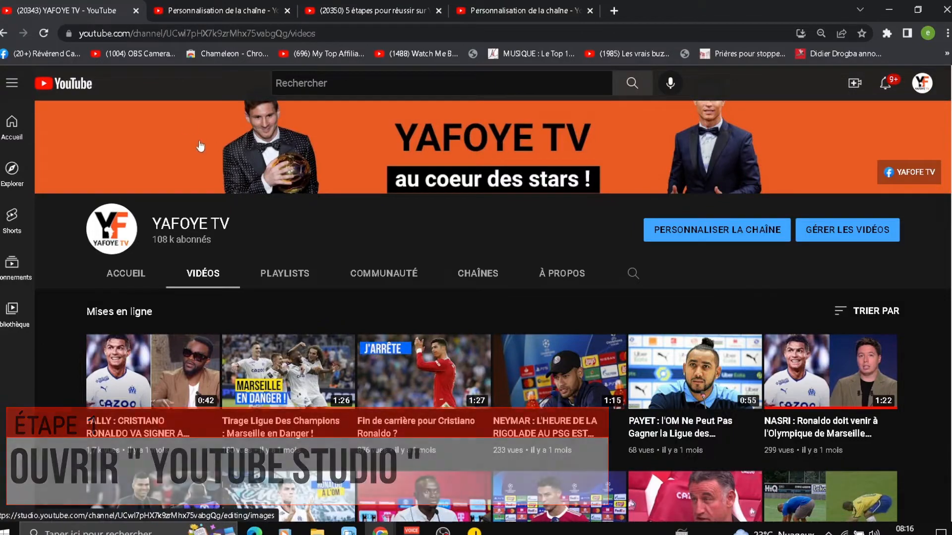
click(922, 85)
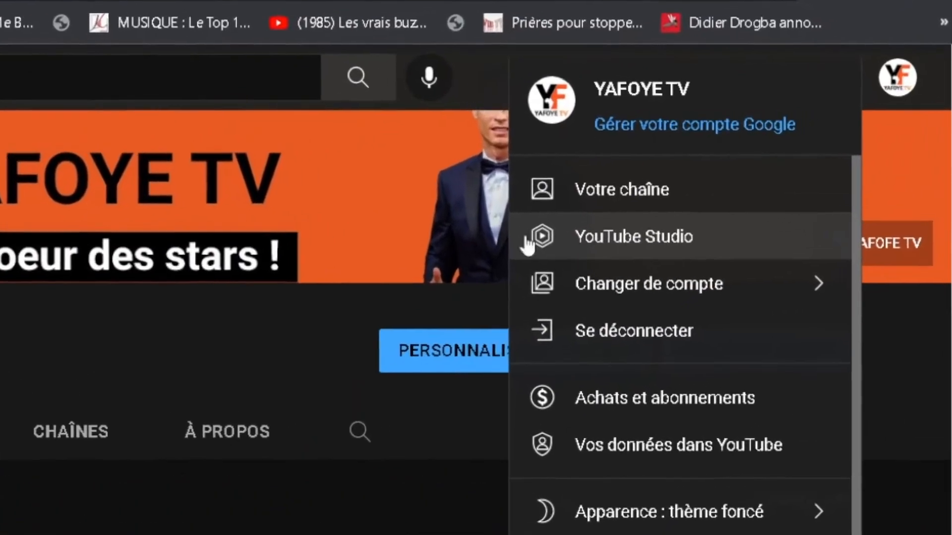
click(527, 244)
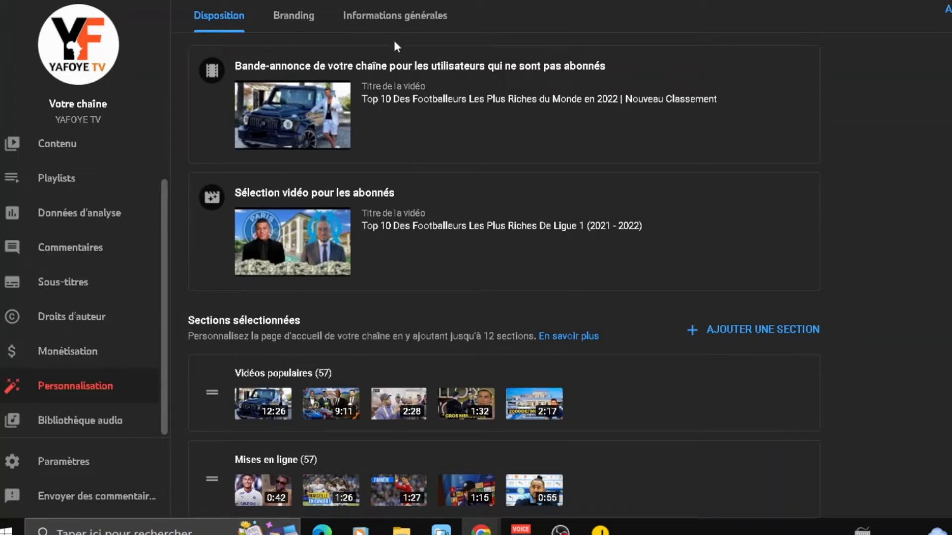
Step: Examine the channel trailer and the featured video for subscribers in the Disposition settings of the channel customization
scroll(176, 50, down, 2)
scroll(208, 69, up, 3)
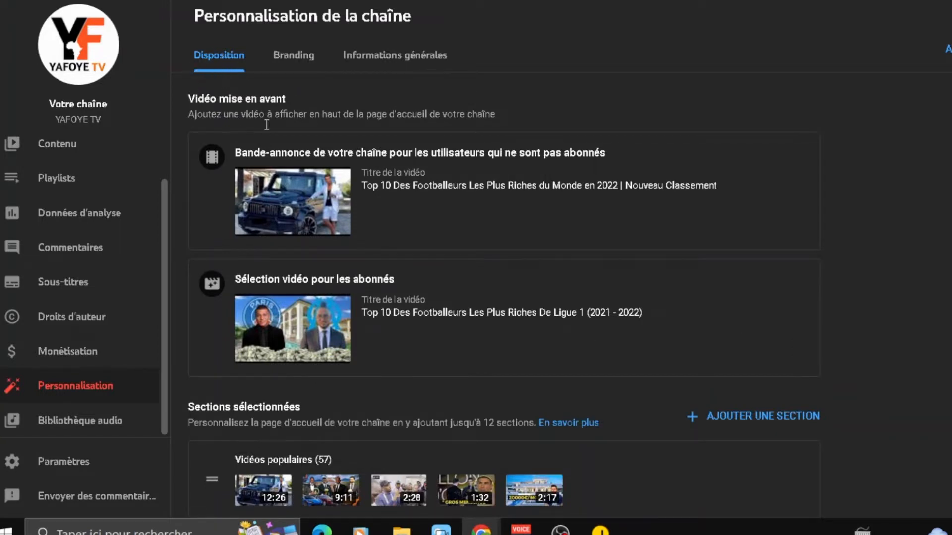
scroll(290, 96, down, 3)
scroll(291, 128, up, 3)
scroll(291, 218, down, 2)
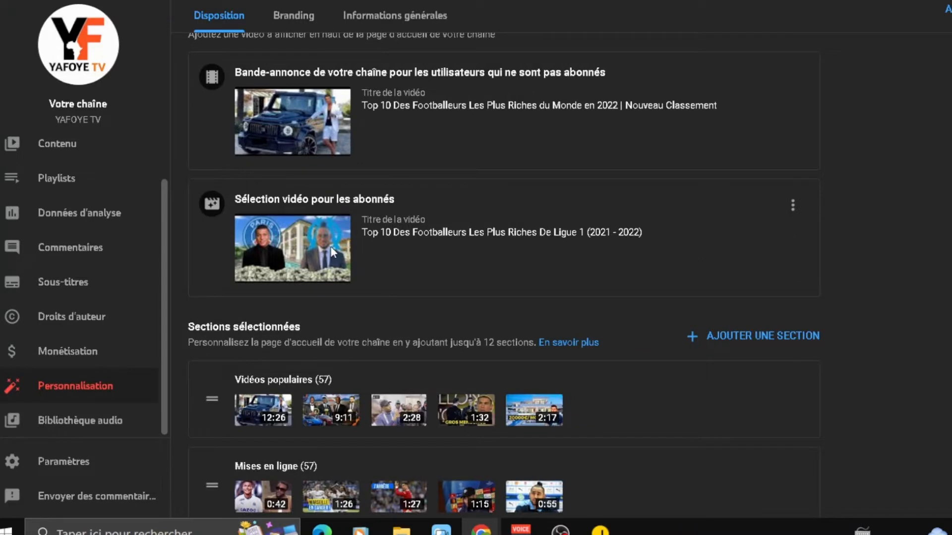
scroll(321, 249, up, 2)
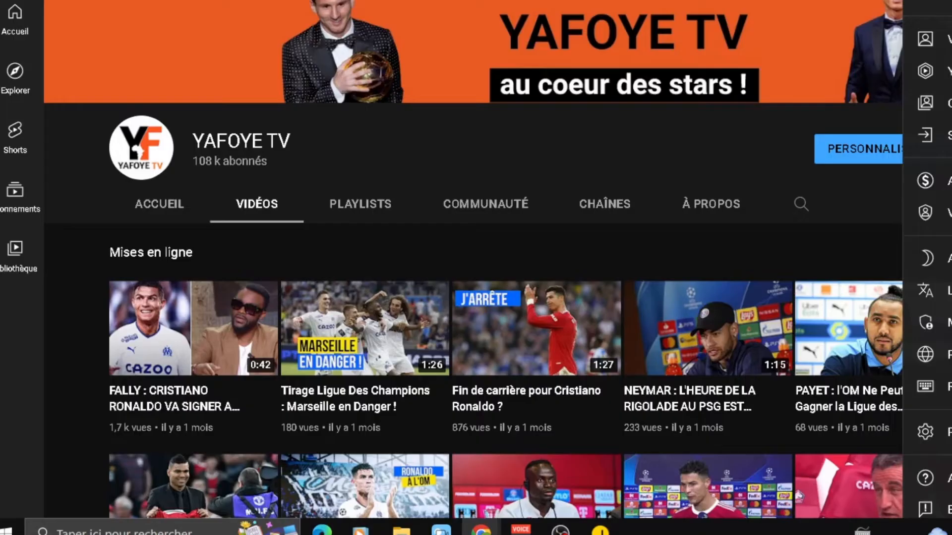
Step: View the trailer on the channel's public home page and compare it with the featured-video settings in Disposition
click(163, 217)
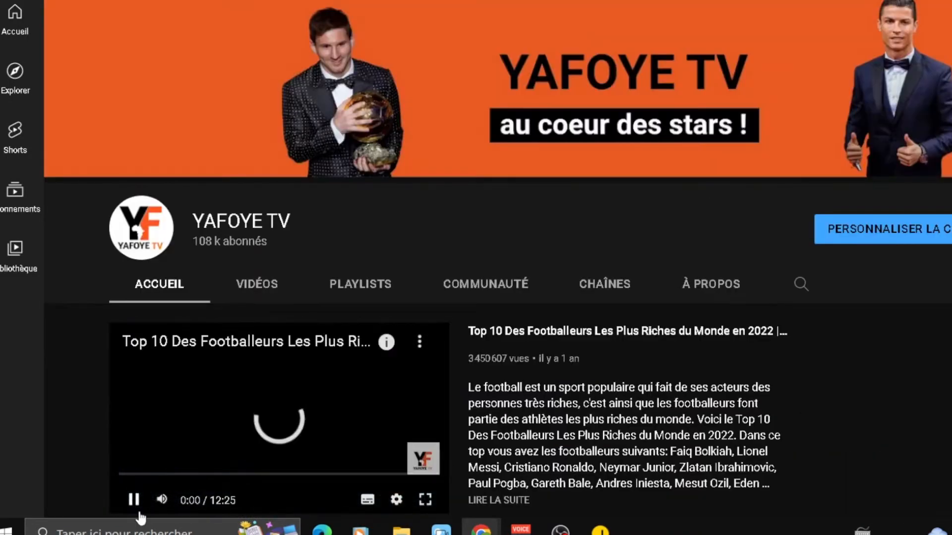
scroll(345, 308, down, 3)
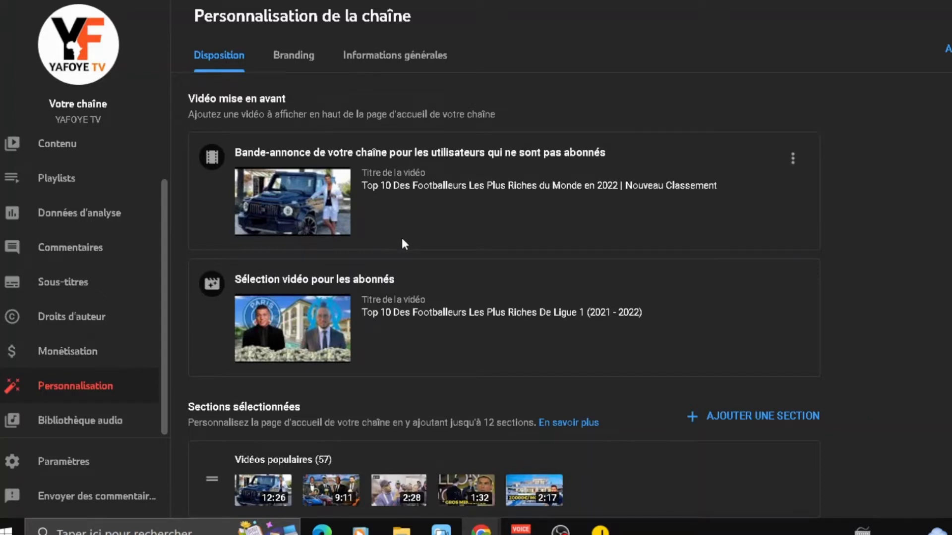
scroll(401, 233, down, 2)
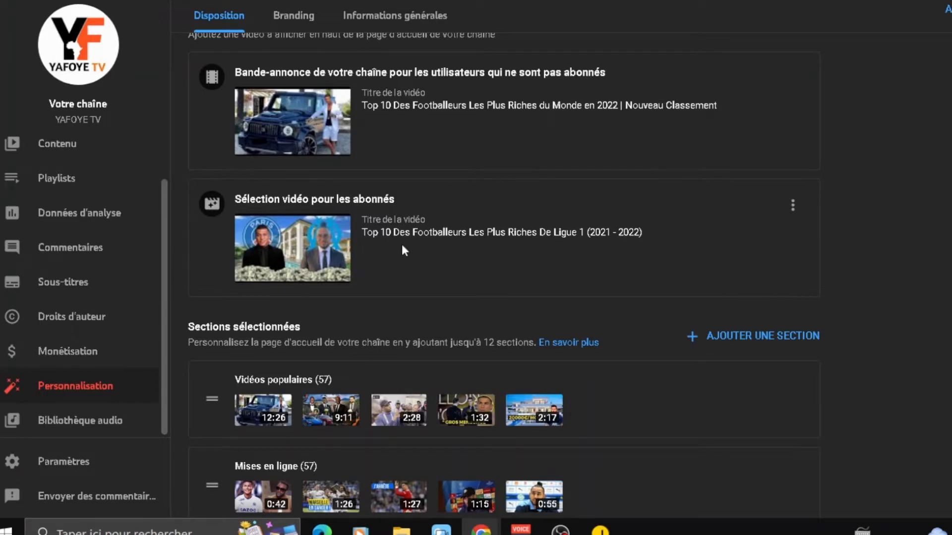
scroll(401, 250, up, 2)
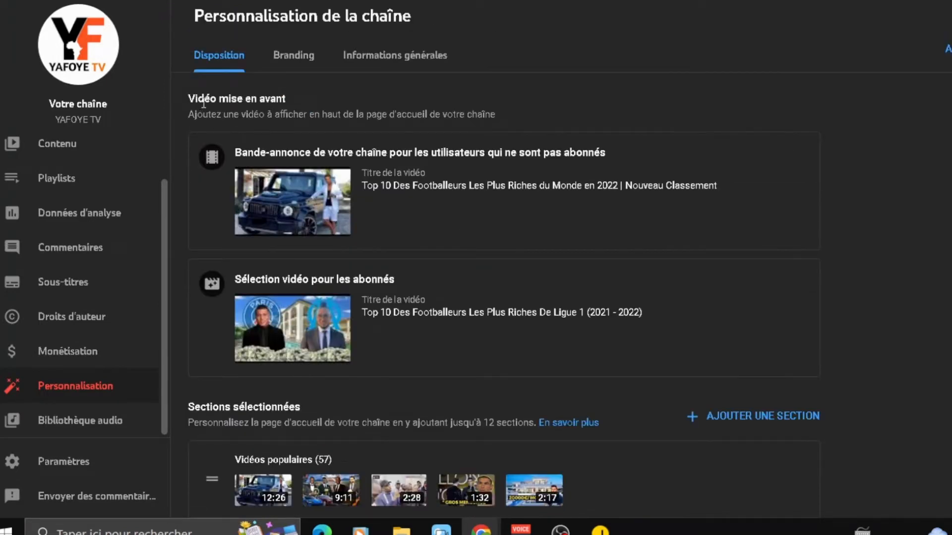
Step: Compare the selected sections with the channel's home page and show the section types available to add
scroll(378, 199, down, 2)
scroll(377, 198, down, 3)
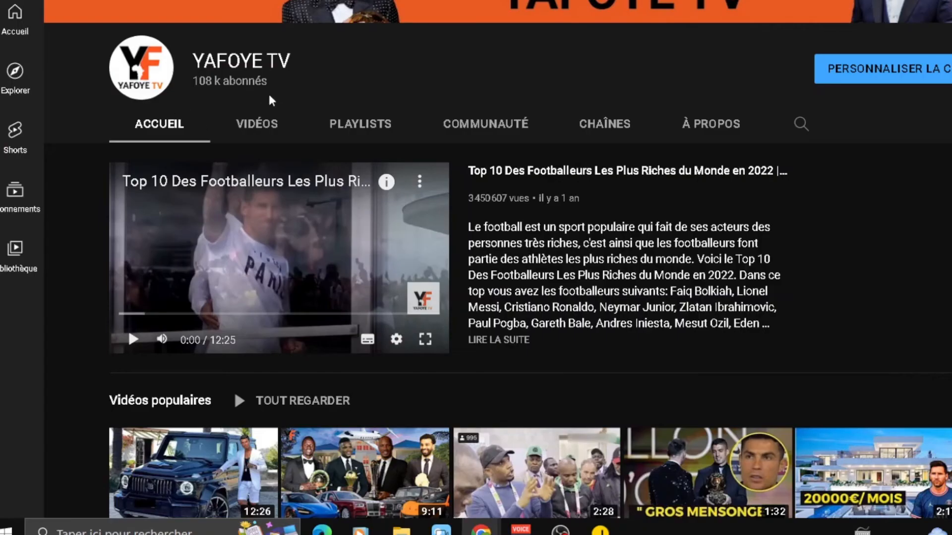
scroll(269, 97, down, 5)
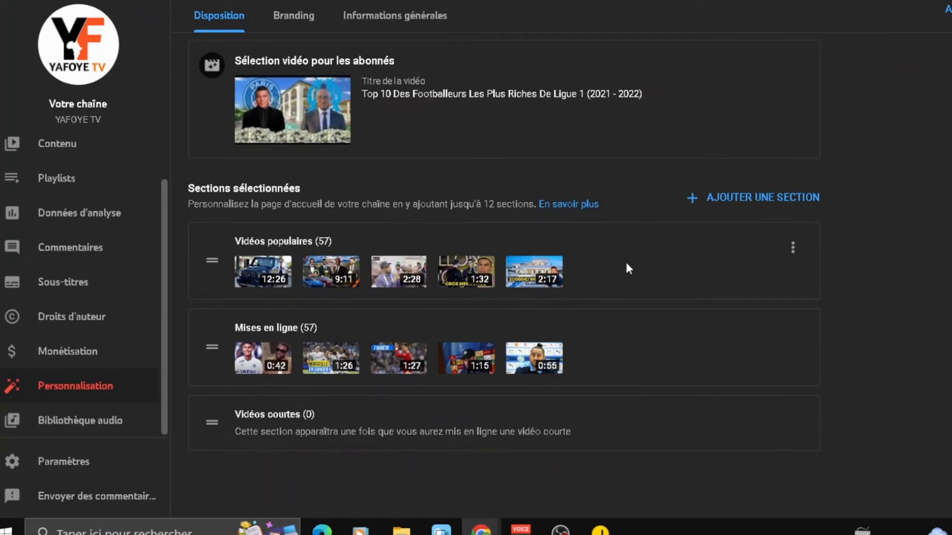
click(692, 197)
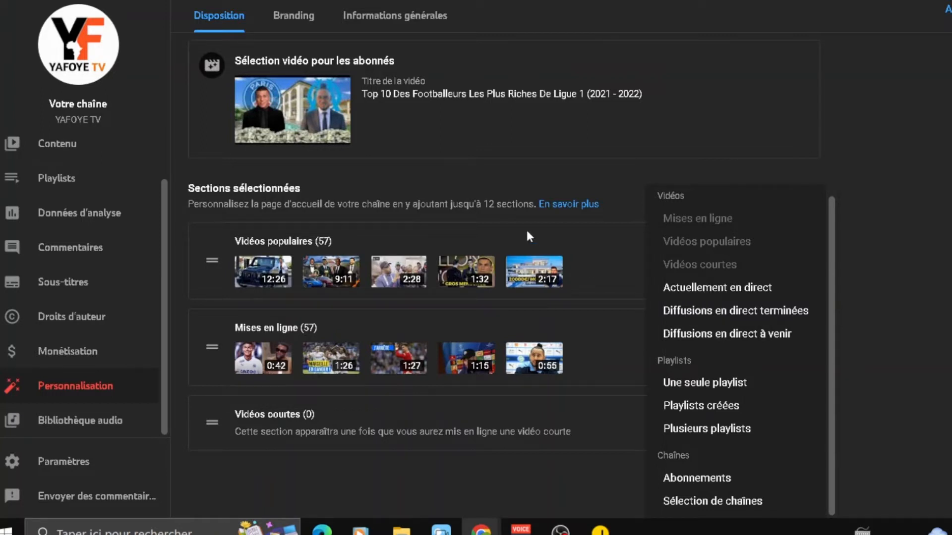
Step: Open the Branding settings and compare the profile picture and banner image with the channel's public page
click(291, 19)
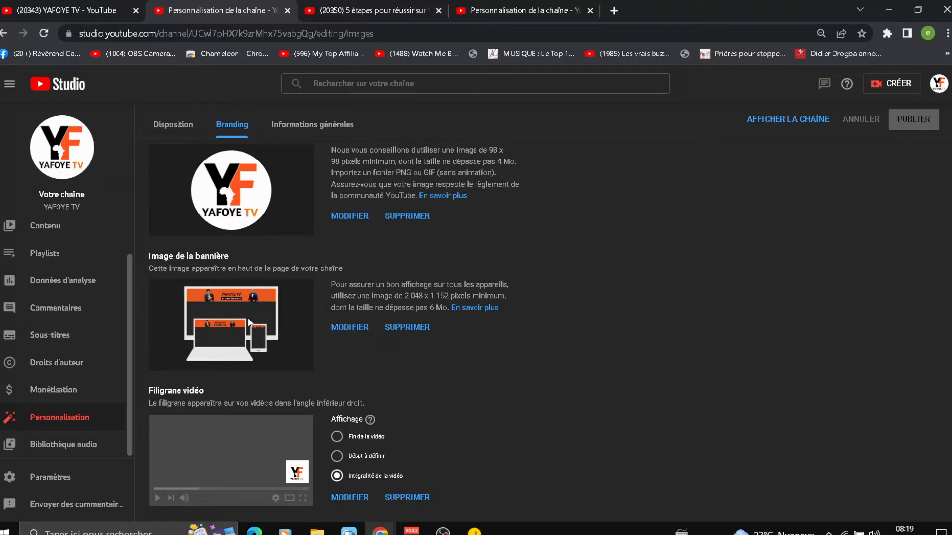
click(105, 18)
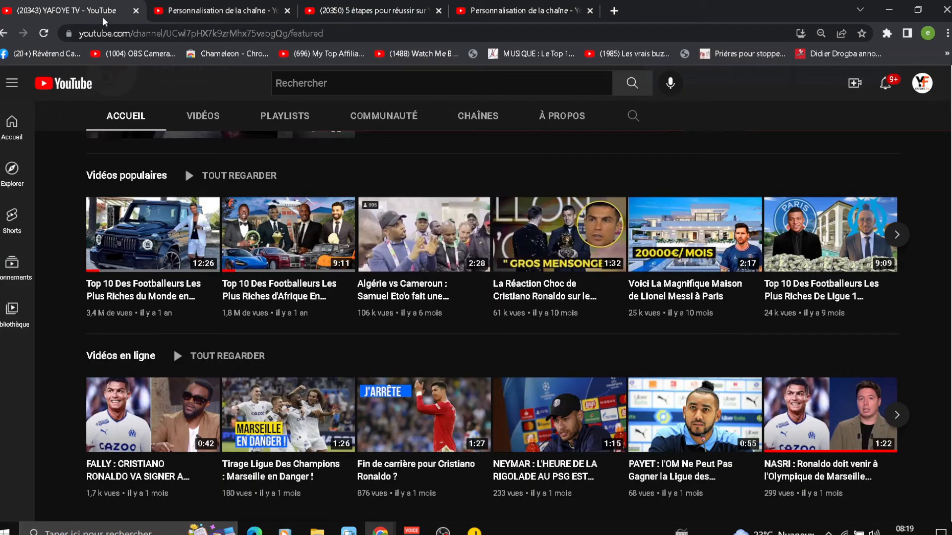
scroll(185, 167, up, 5)
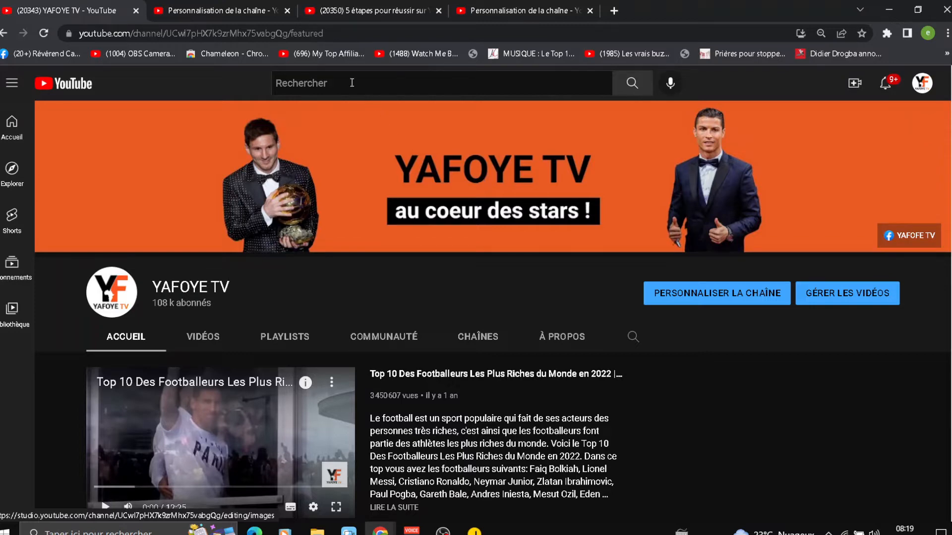
click(211, 9)
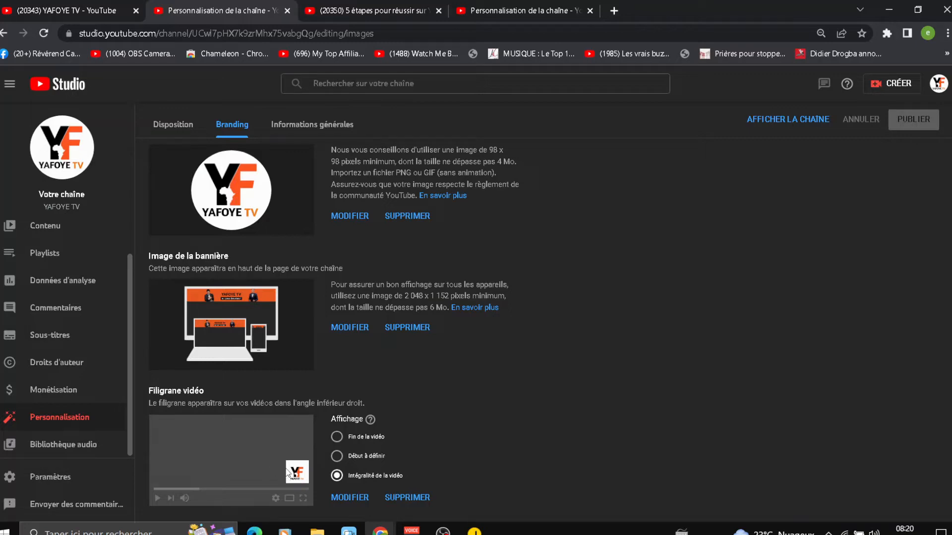
Step: Check how the video watermark and its subscribe prompt appear on the channel's trailer, and return to the Branding settings
click(102, 11)
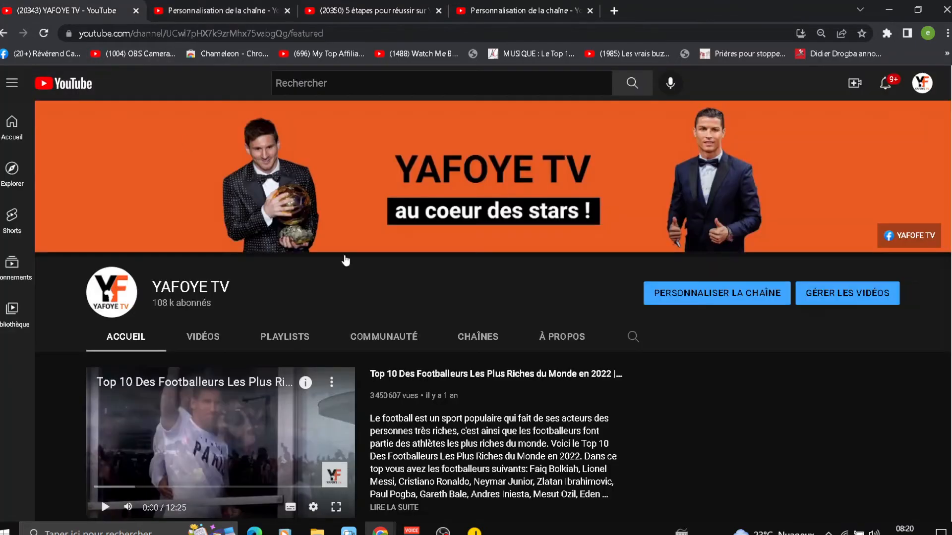
scroll(221, 381, down, 2)
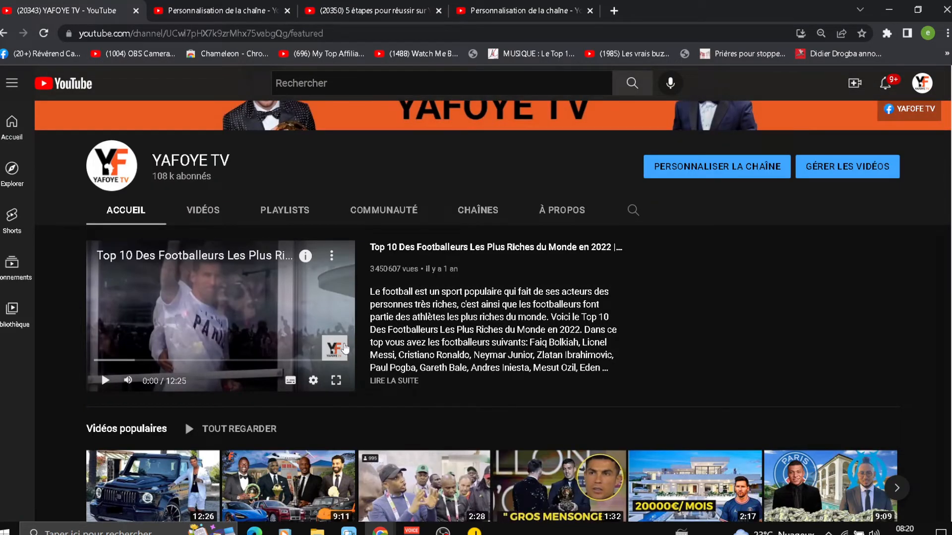
mouse_move(341, 351)
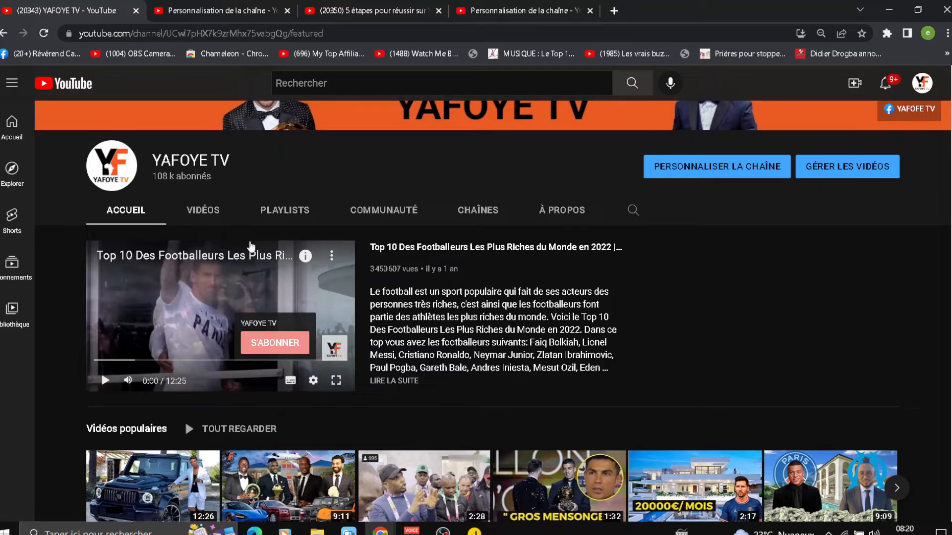
click(212, 14)
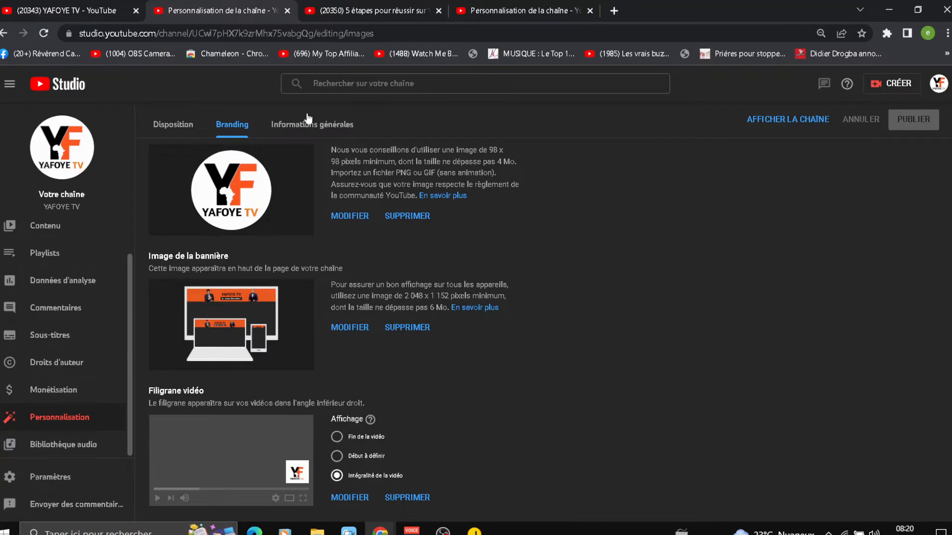
Step: Open the Informations générales settings and examine the channel name, description, URL and links
click(312, 124)
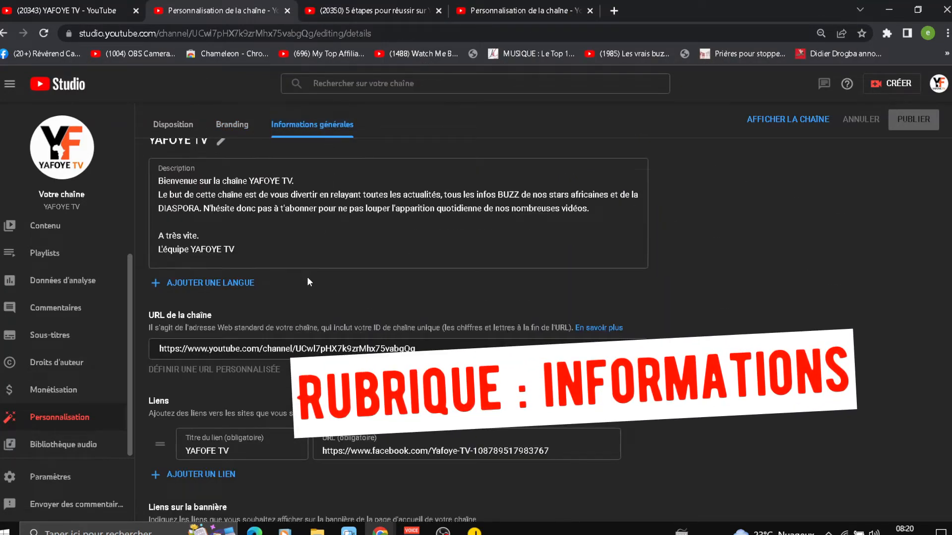
scroll(307, 277, up, 2)
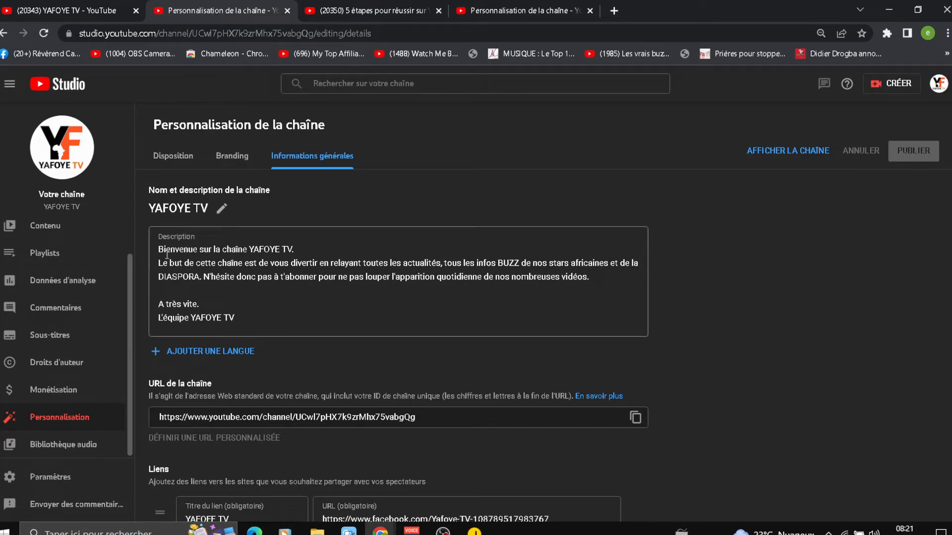
scroll(199, 322, down, 4)
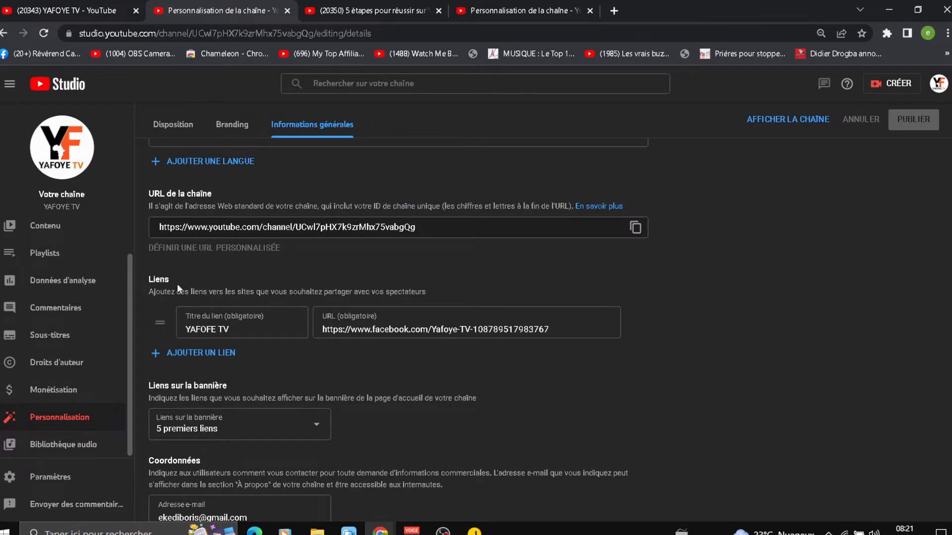
scroll(180, 290, up, 1)
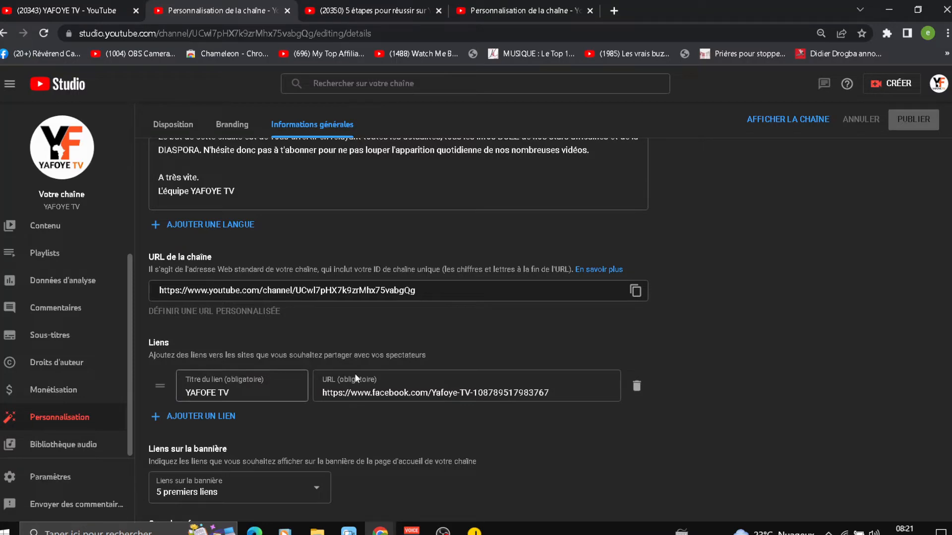
Step: Check the Facebook link on the channel's banner, and review the link, banner-link and contact settings in Studio
click(39, 13)
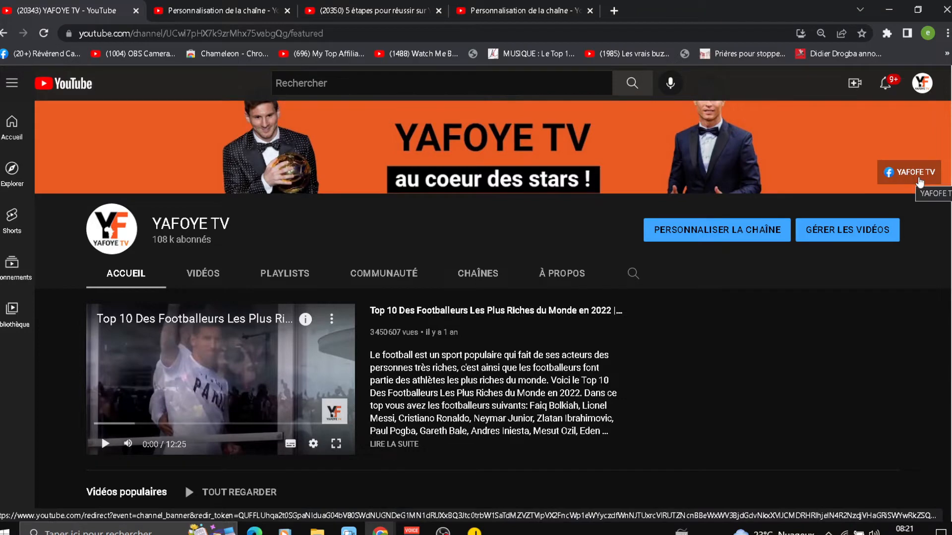
click(247, 18)
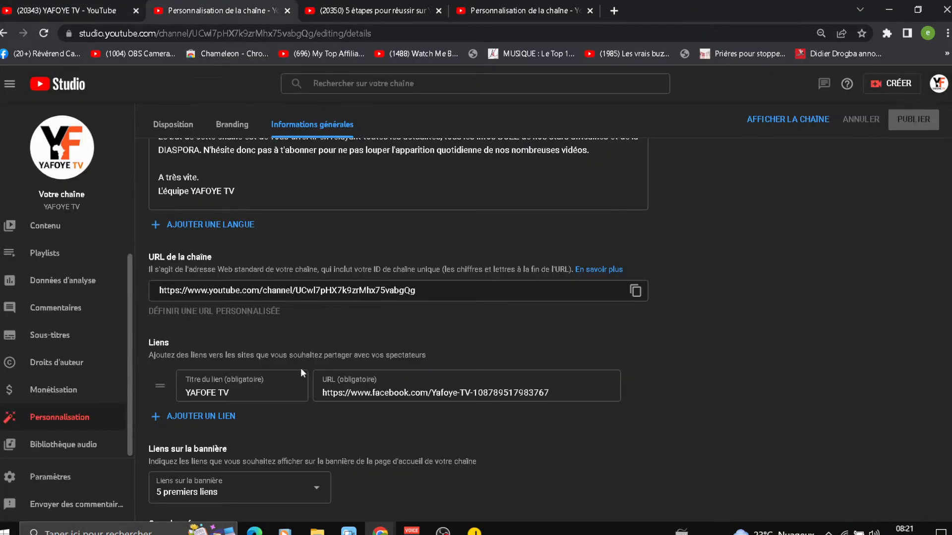
scroll(260, 392, down, 1)
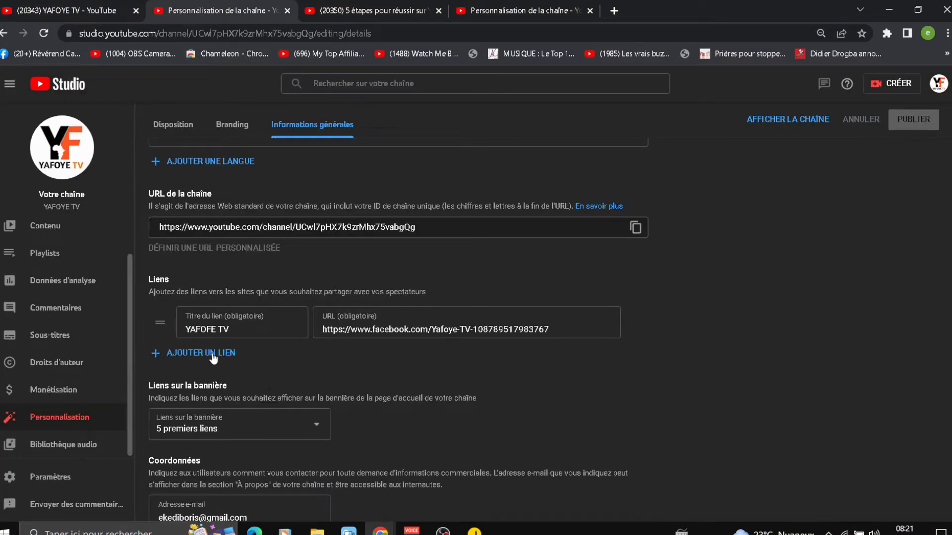
scroll(210, 360, down, 1)
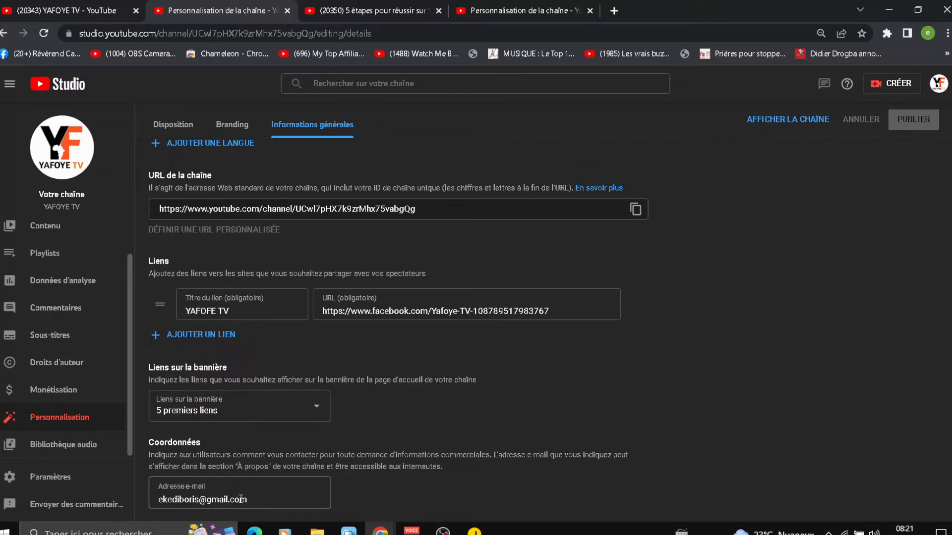
Step: Open the channel's public À propos page and reveal the e-mail address for business enquiries
click(44, 7)
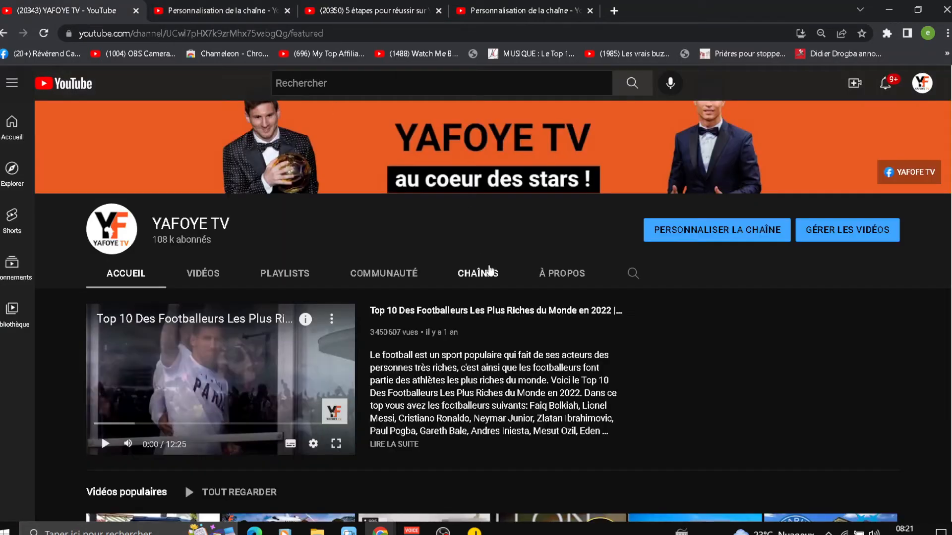
click(549, 277)
scroll(501, 301, down, 4)
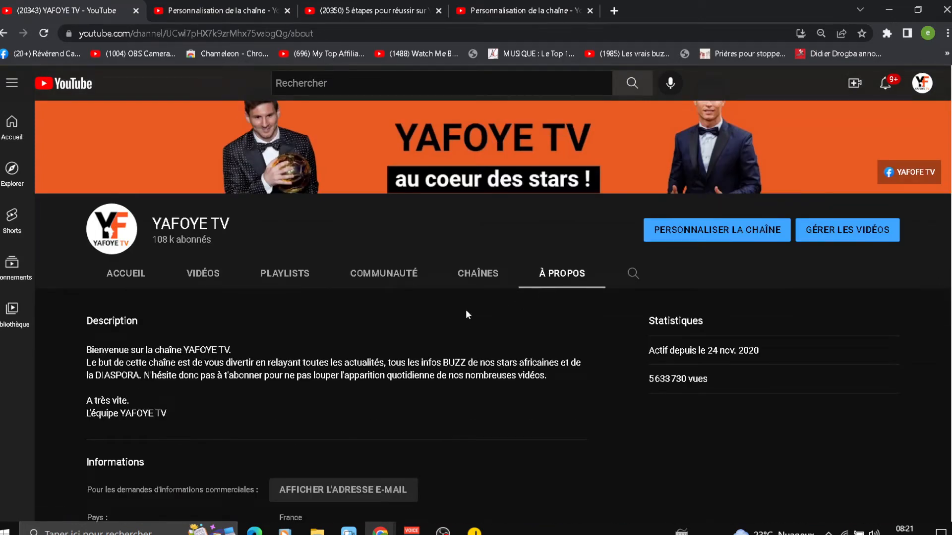
click(285, 364)
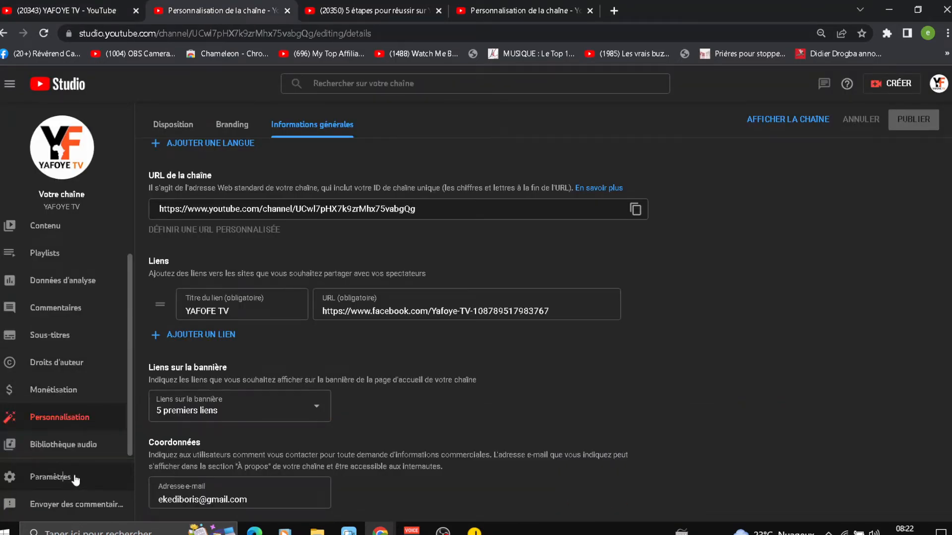
Step: Open the Studio settings and view the channel's general information and advanced audience settings
click(50, 477)
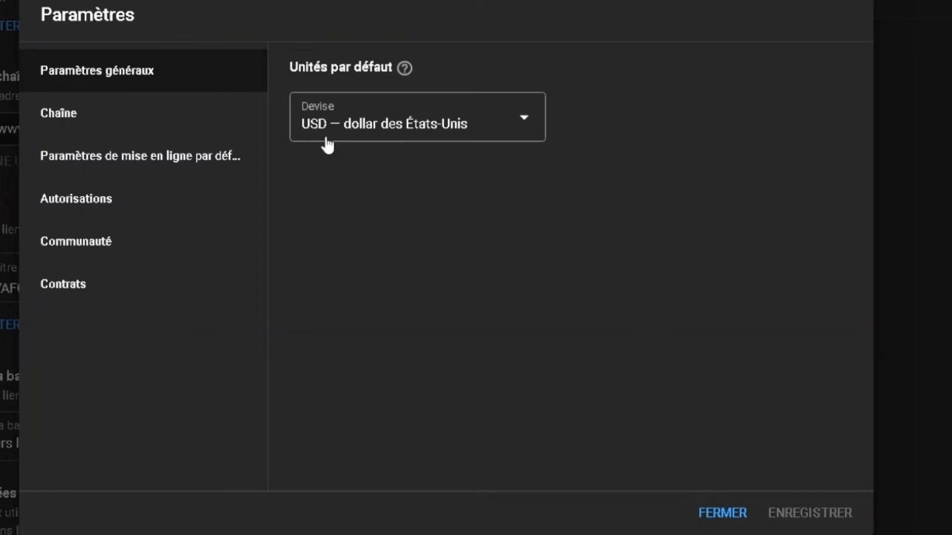
click(100, 117)
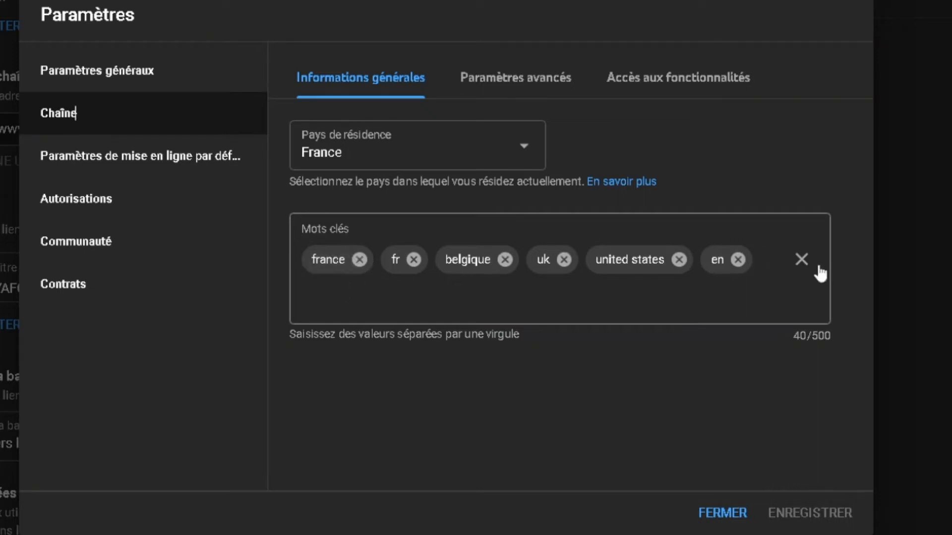
click(466, 84)
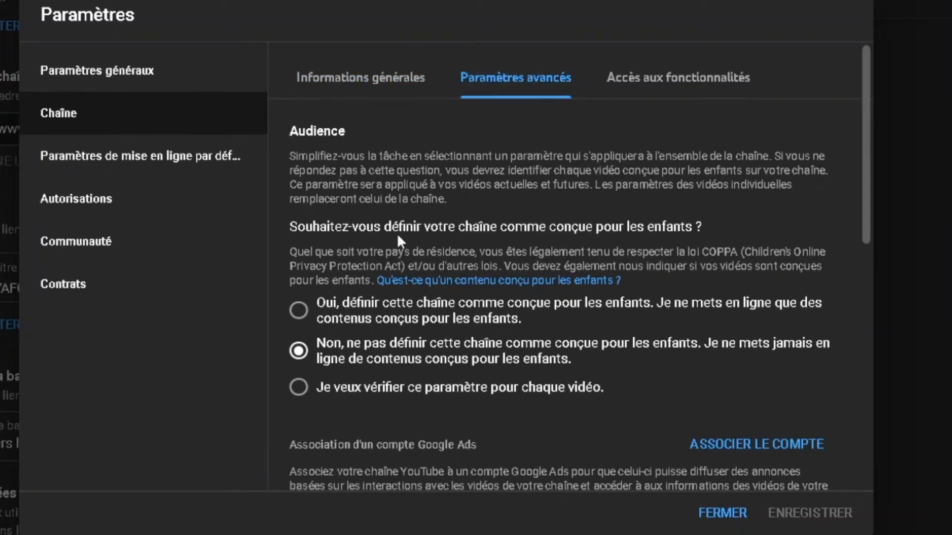
Step: Review the channel's made-for-kids, Google Ads and automatic captions settings, and view its feature access
scroll(401, 241, down, 4)
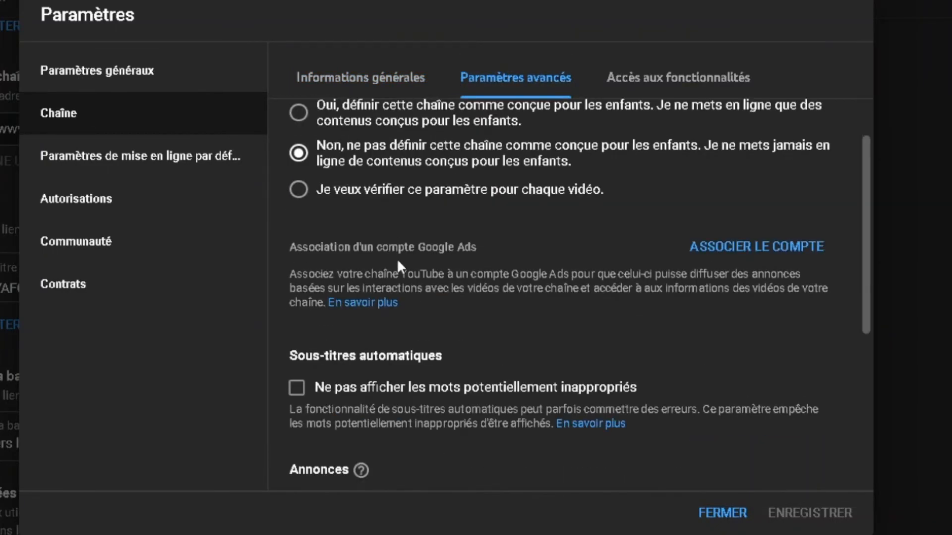
scroll(397, 266, up, 2)
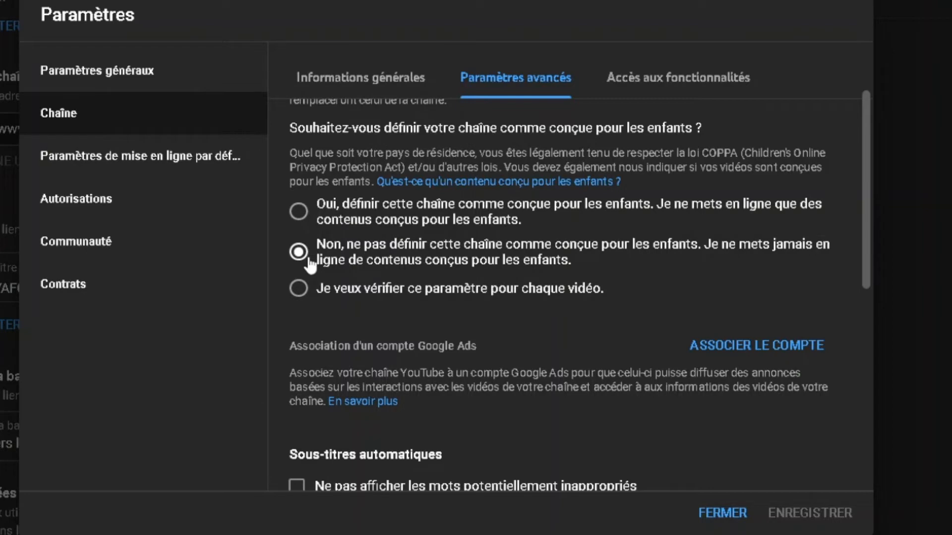
click(630, 86)
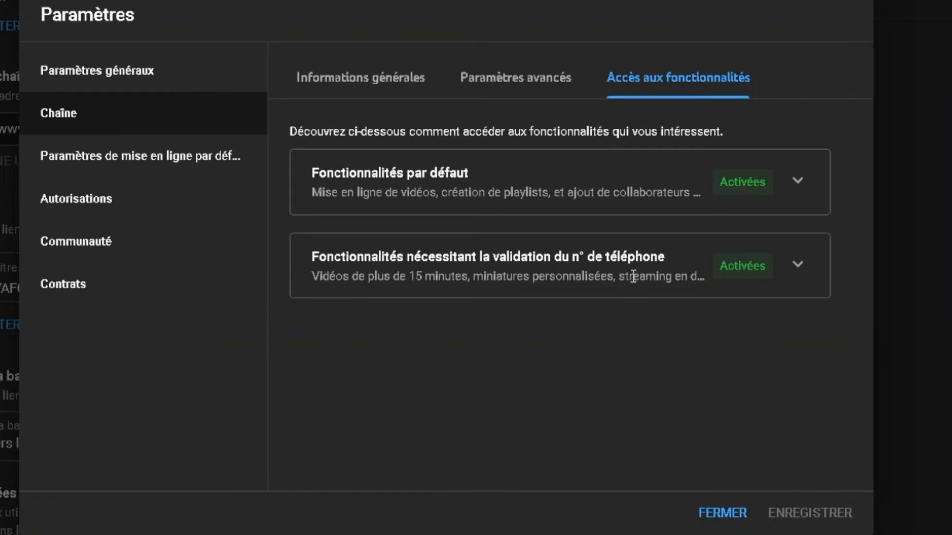
Step: Open the upload default settings and examine the title, description, visibility and tags fields
click(76, 170)
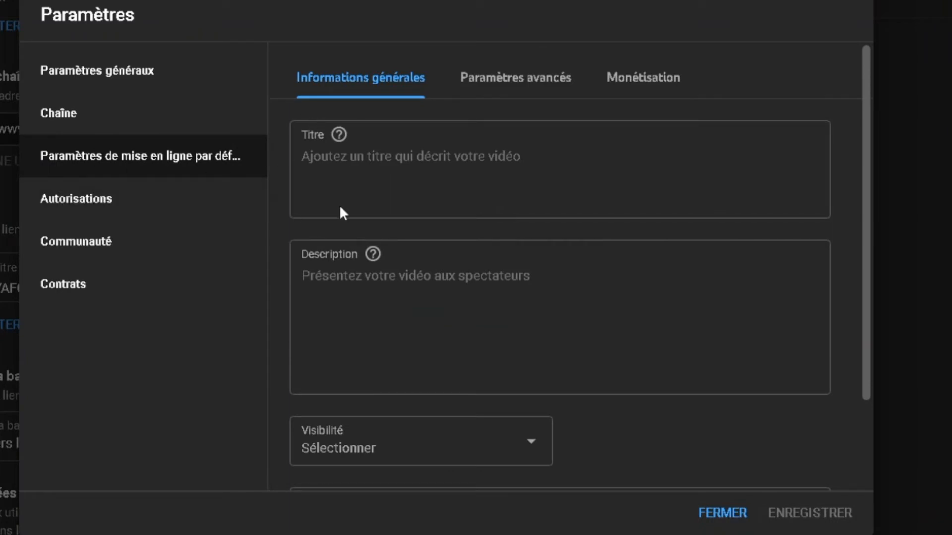
scroll(378, 288, down, 2)
scroll(378, 289, up, 2)
click(379, 292)
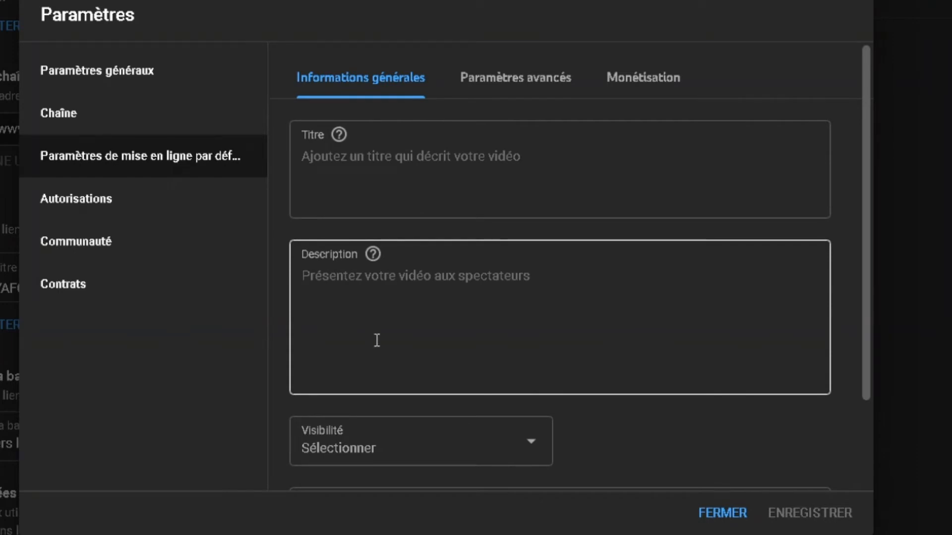
click(336, 179)
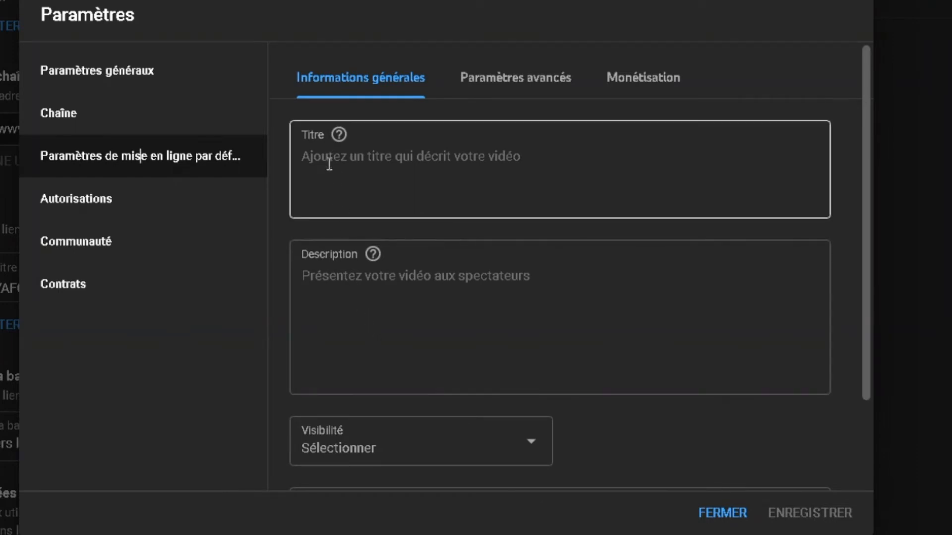
scroll(344, 283, down, 2)
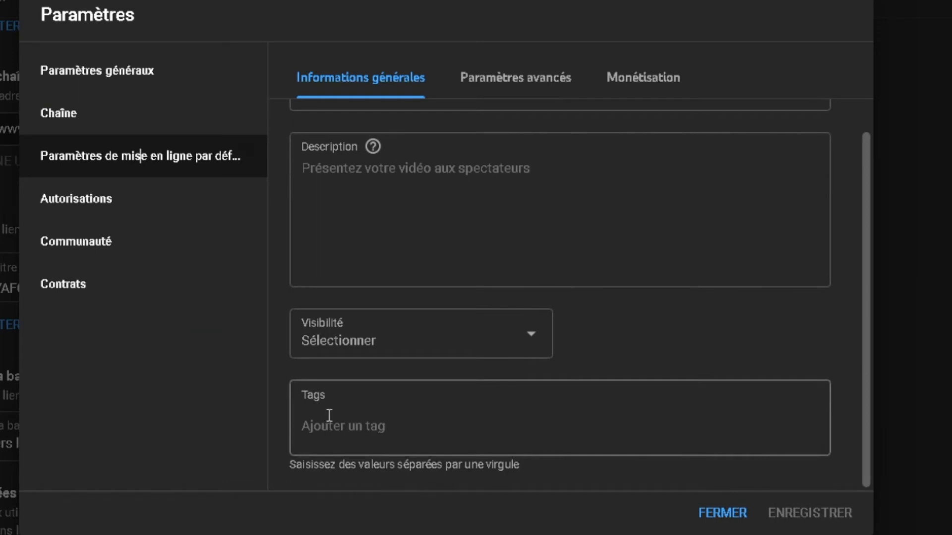
scroll(329, 416, up, 2)
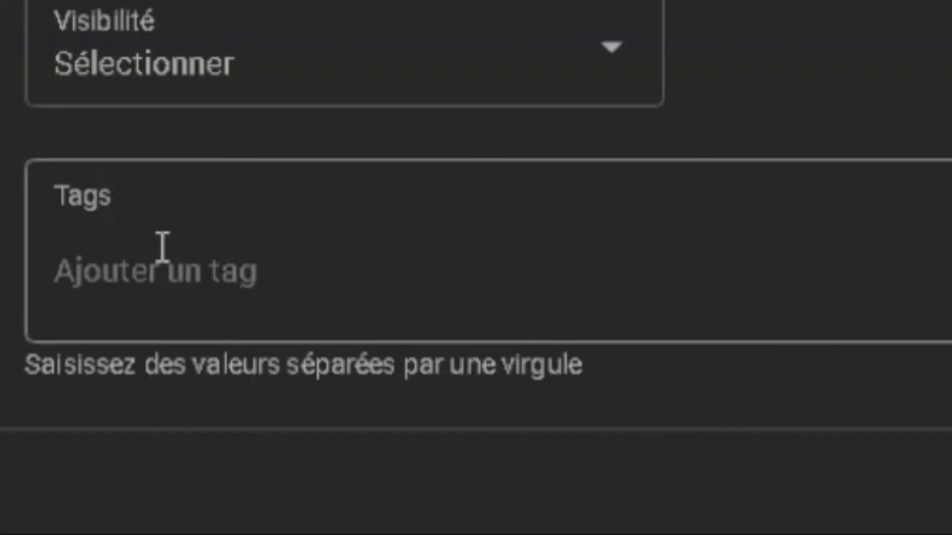
Step: Examine the advanced upload defaults, including the available licence, category and video language options
click(471, 79)
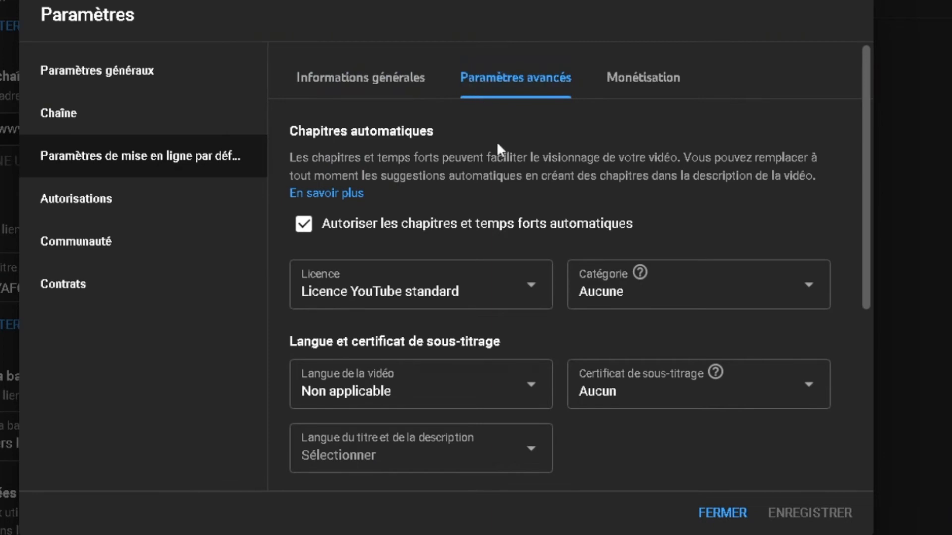
scroll(496, 140, down, 2)
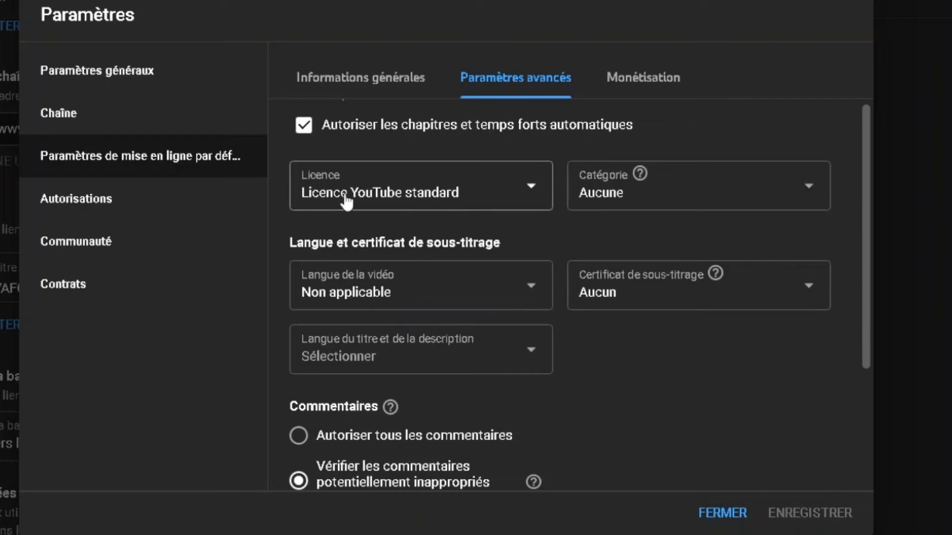
click(368, 197)
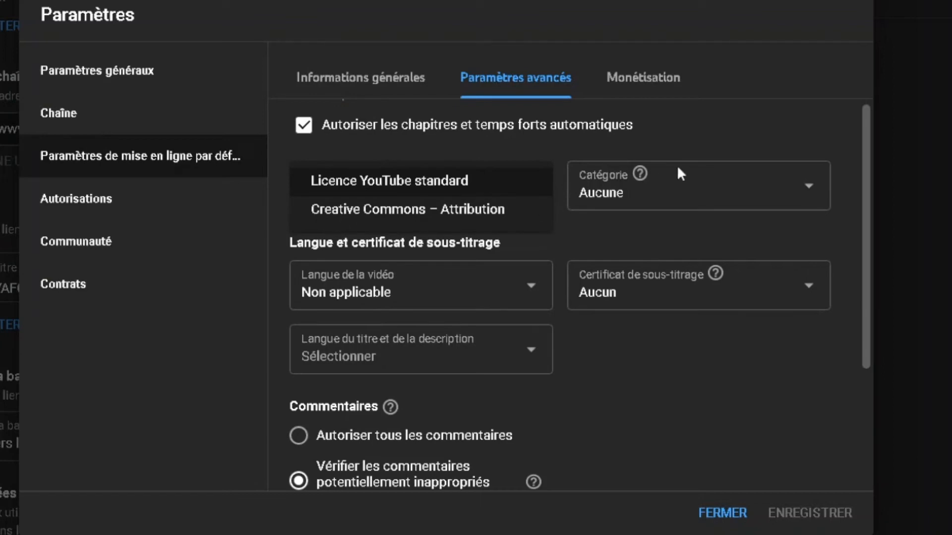
click(719, 127)
click(684, 204)
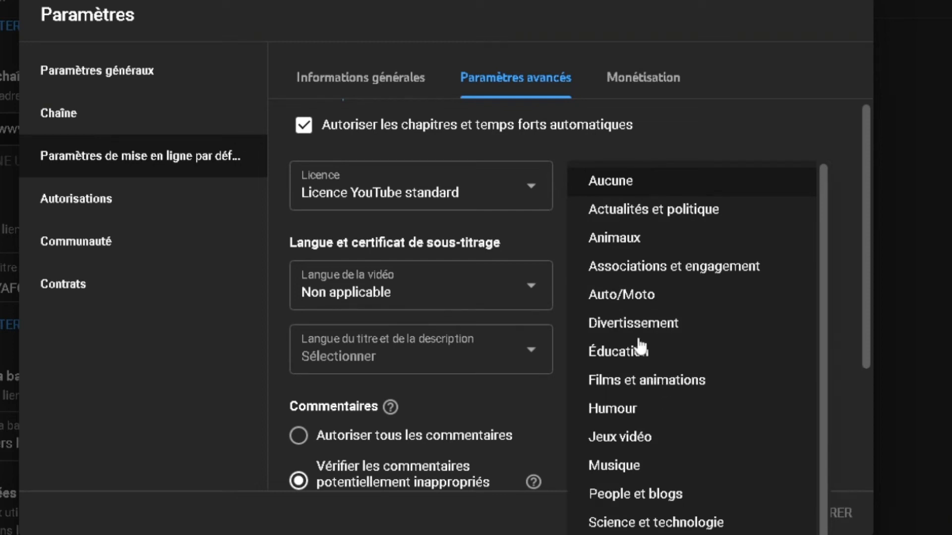
click(549, 409)
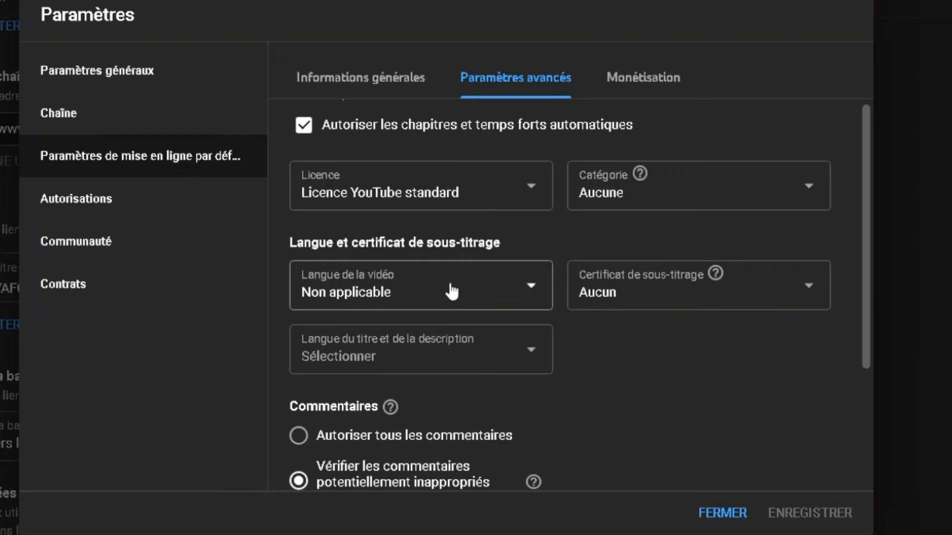
click(461, 290)
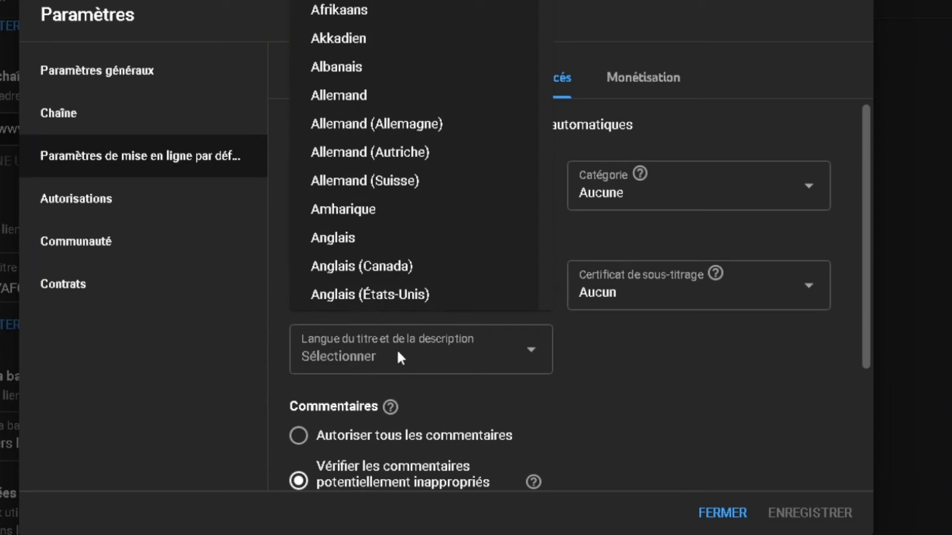
click(607, 361)
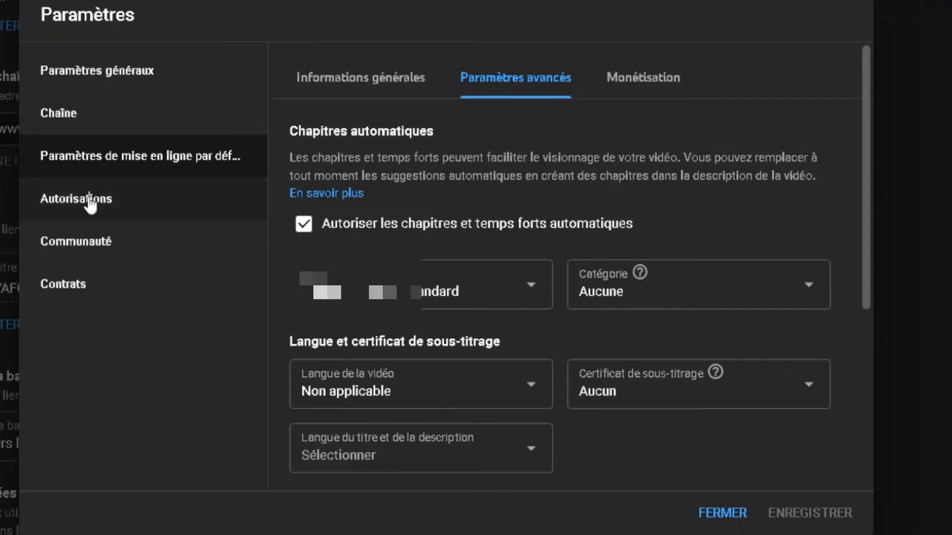
Step: View the channel's permissions, the automated community filters from moderators to blocked words, and the contracts section
click(90, 202)
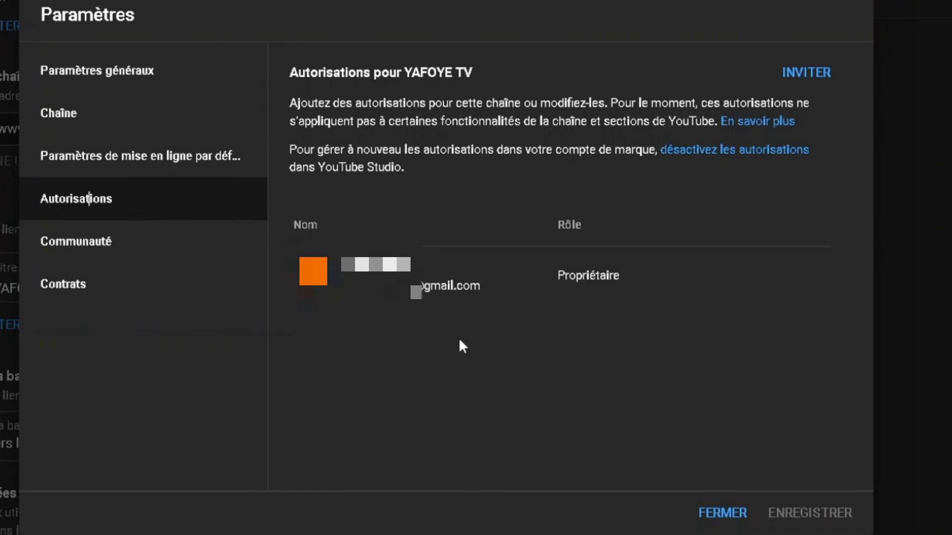
click(74, 238)
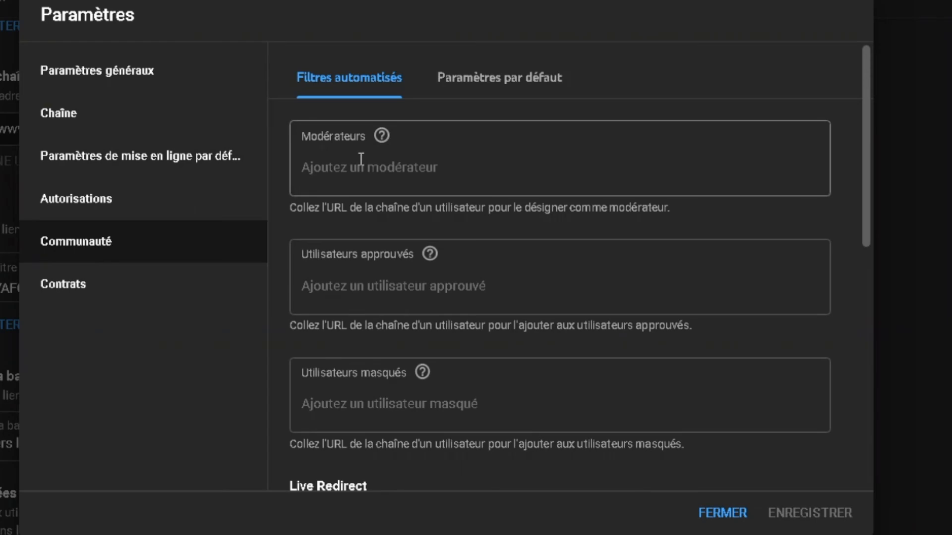
scroll(361, 158, down, 10)
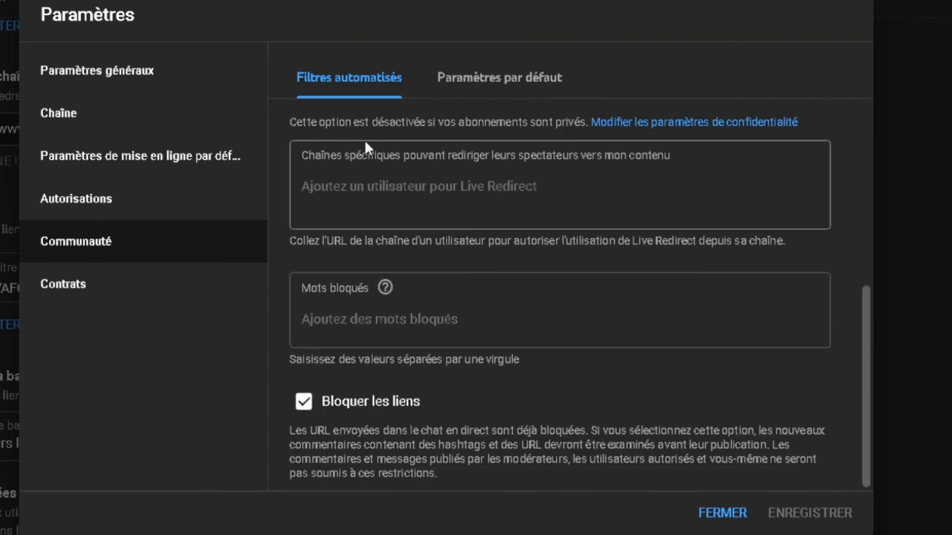
scroll(451, 248, up, 10)
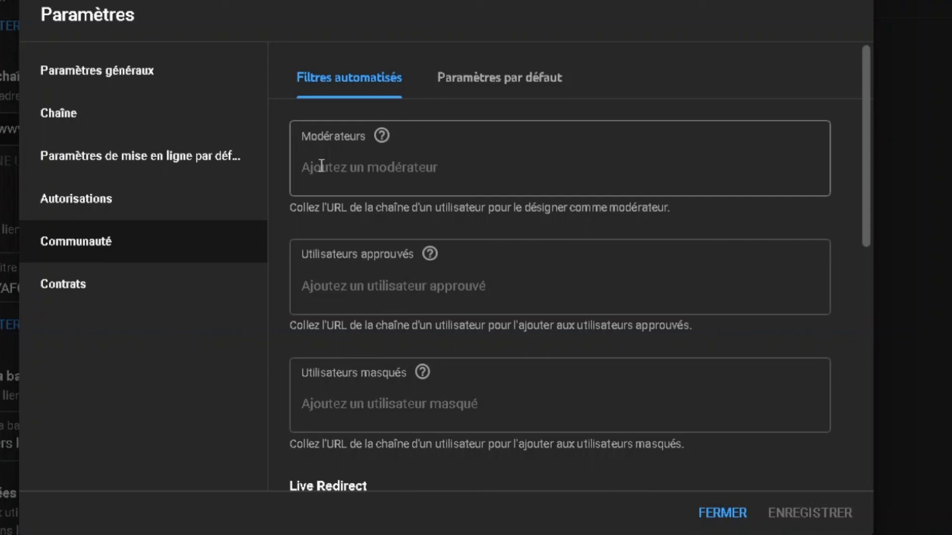
click(90, 297)
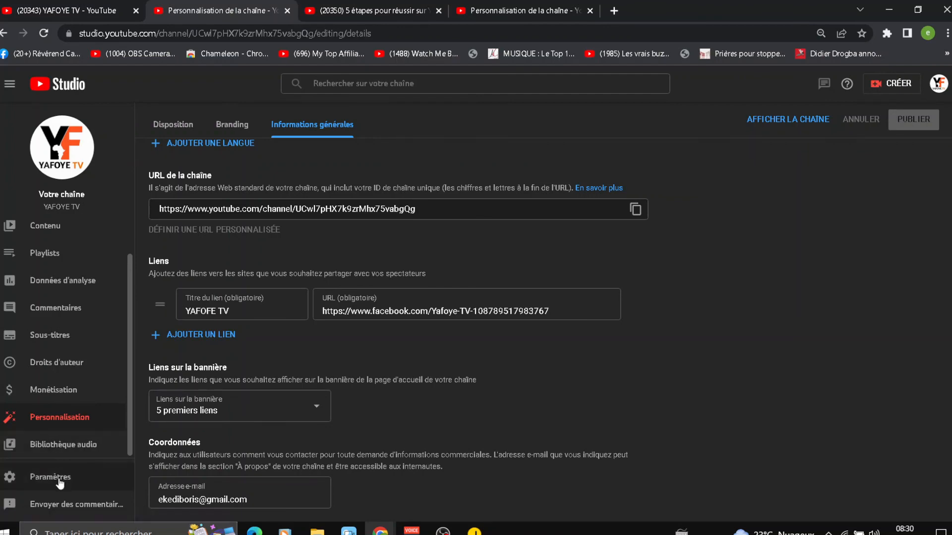
Step: Switch to the open YouTube video "5 étapes pour réussir sur Youtube" and view the chapters in its description
click(343, 13)
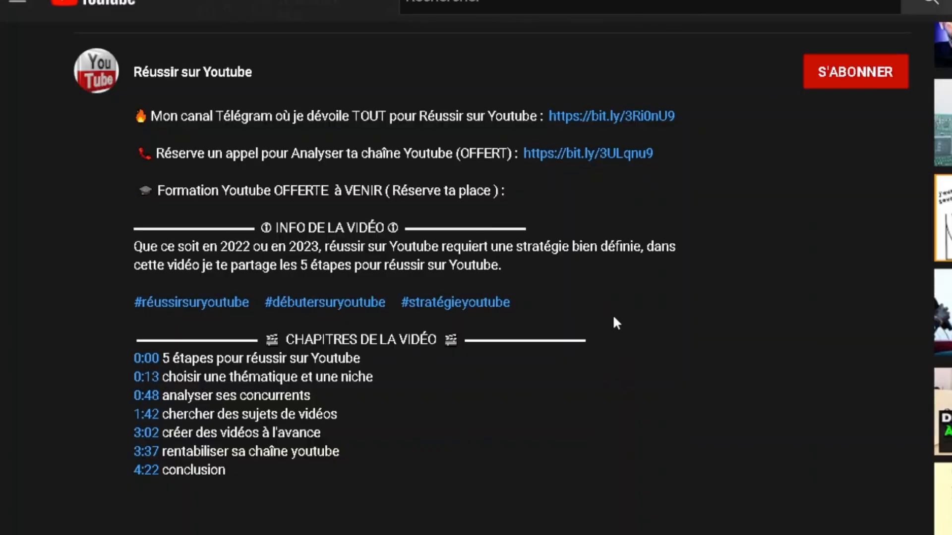